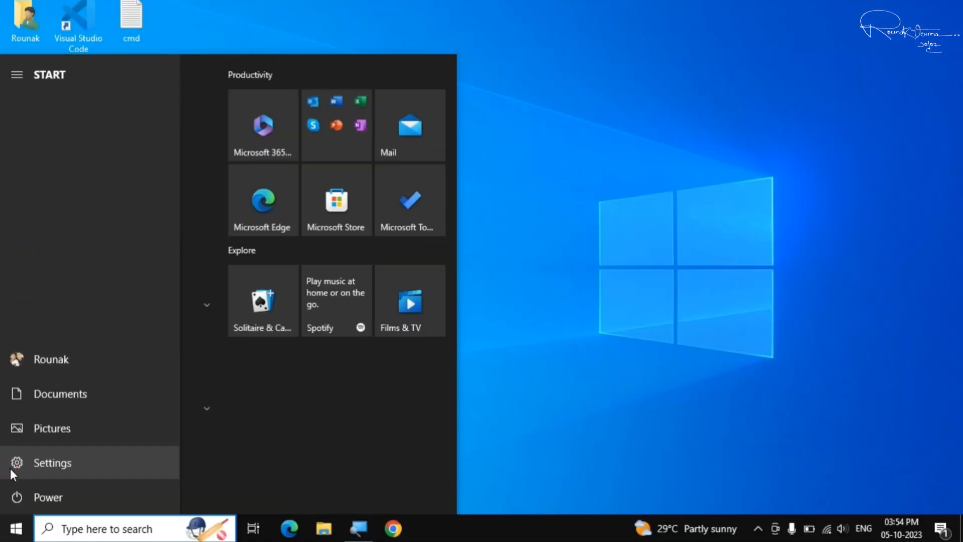
Check the dedicated video memory in Display 1's adapter properties through the system's advanced display settings, and close the settings.
left_click(11, 469)
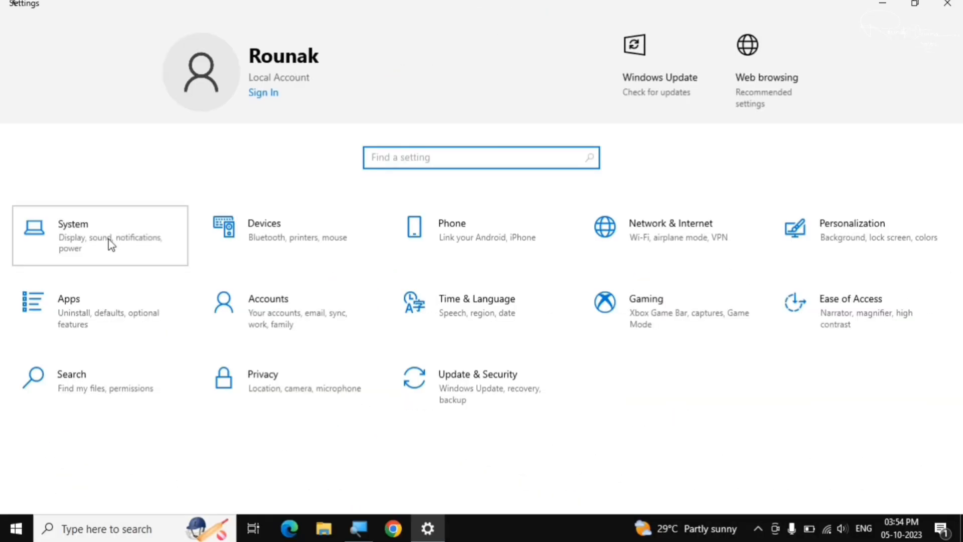
left_click(111, 246)
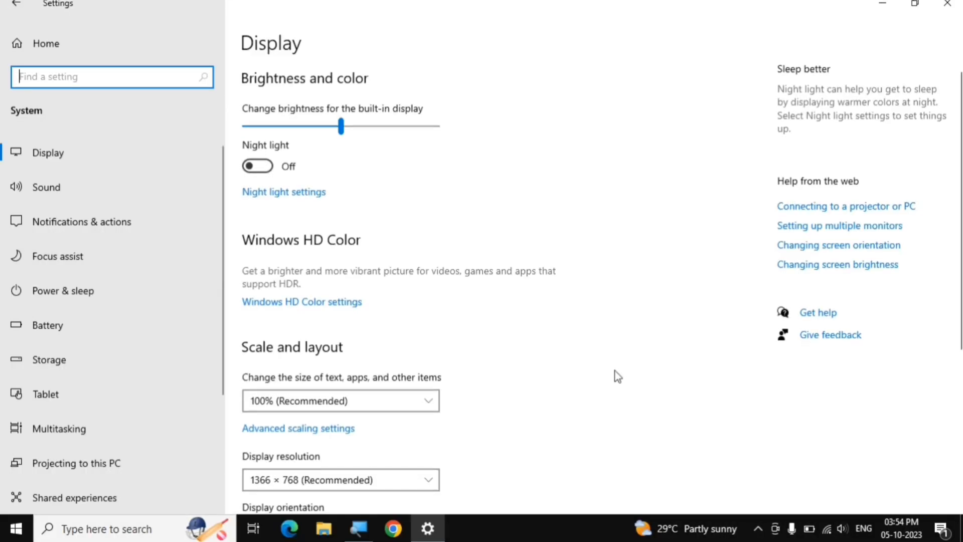
scroll(617, 377, "down", 5)
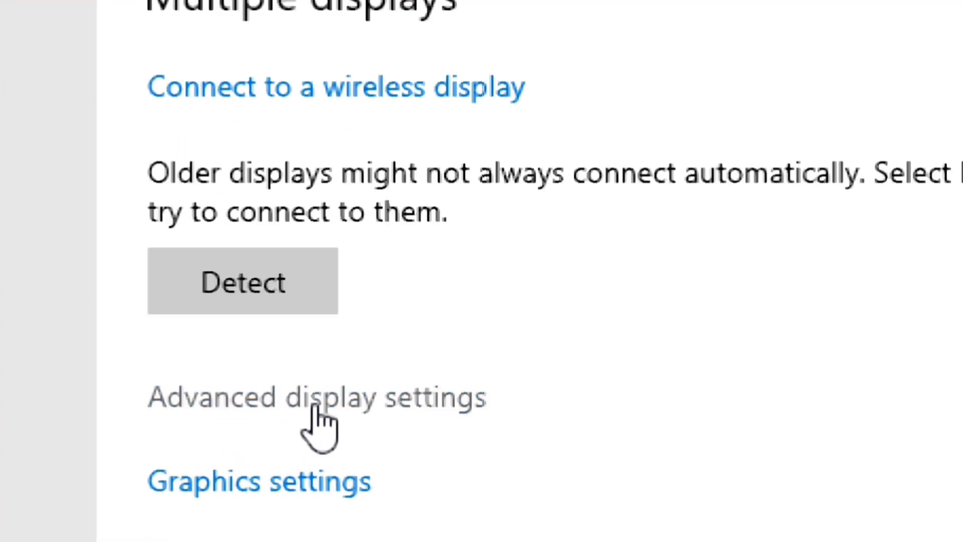
left_click(315, 405)
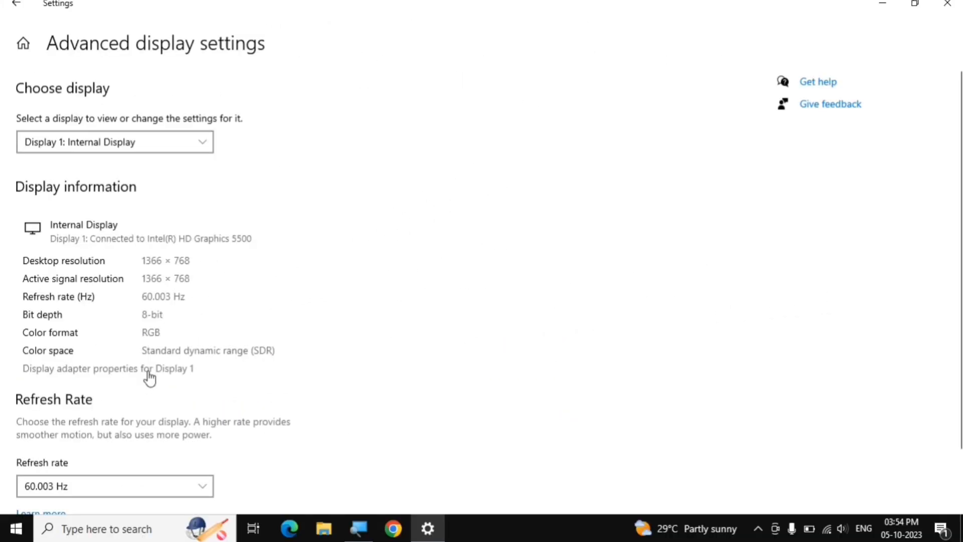
left_click(149, 372)
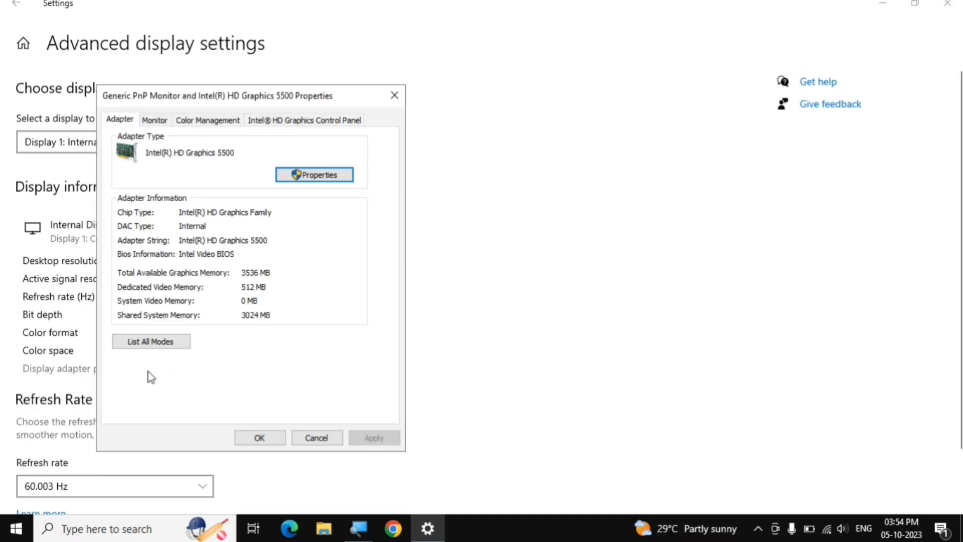
left_click_drag(249, 99, 477, 91)
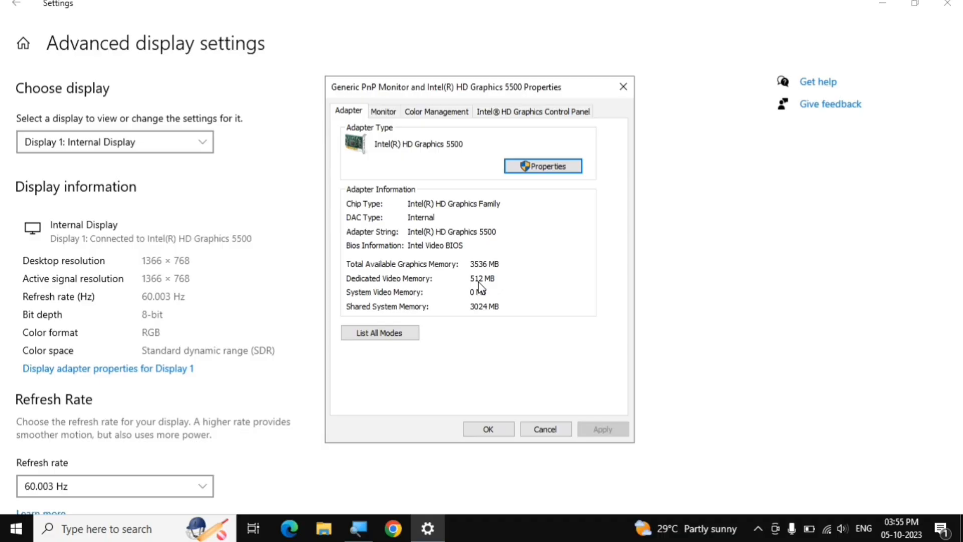
left_click(543, 431)
left_click(948, 4)
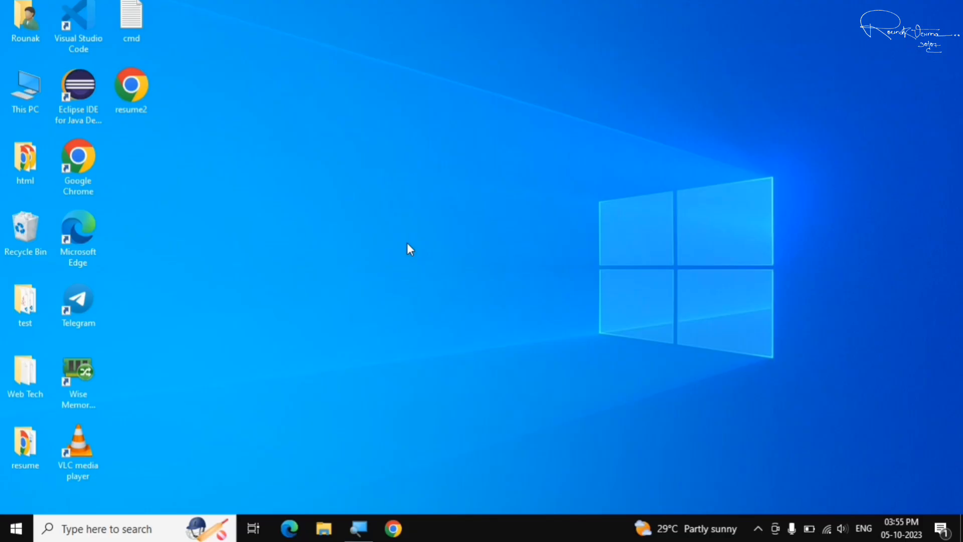
Search Windows for the Registry Editor and open it.
left_click(16, 528)
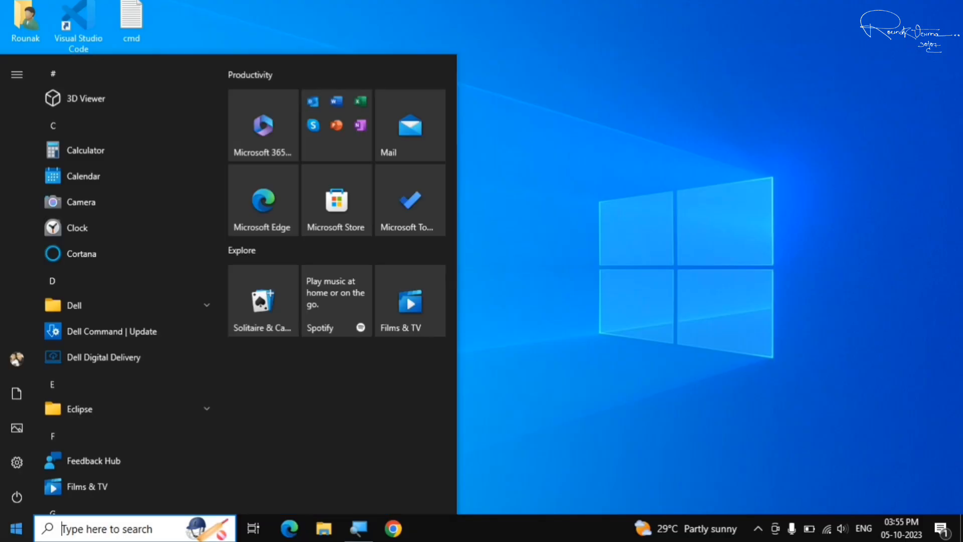
type("re")
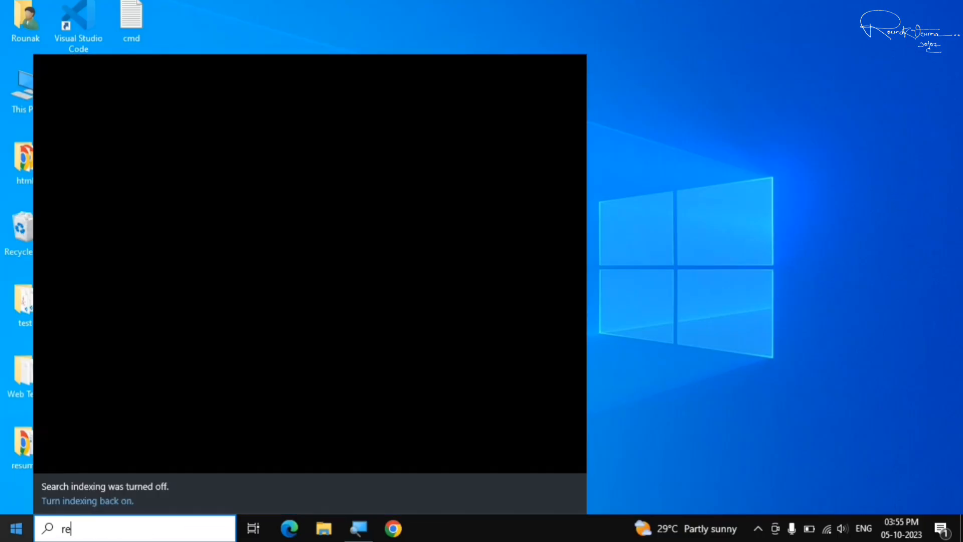
type("gdit")
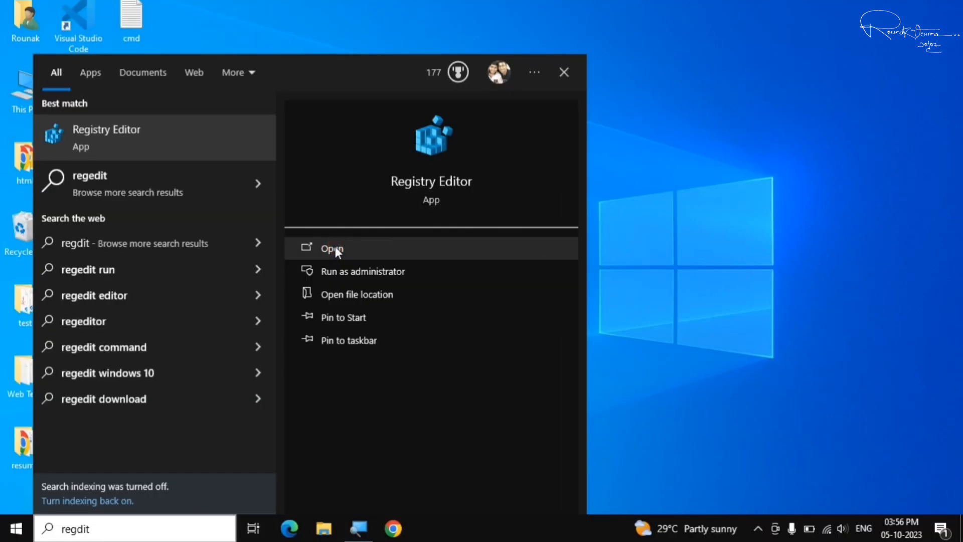
left_click(195, 284)
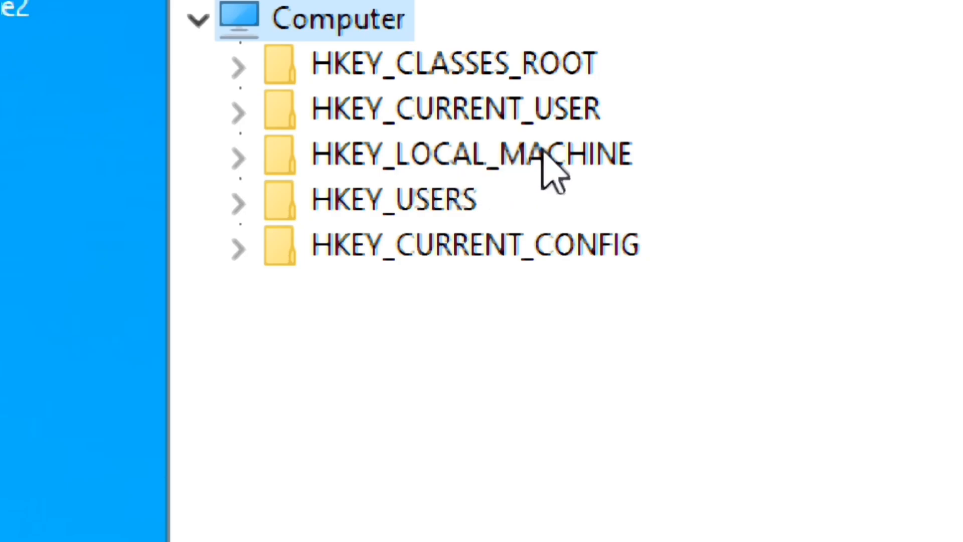
Expand the registry tree to HKEY_LOCAL_MACHINE\SOFTWARE\Intel and show the subkeys of Intel.
left_click(237, 156)
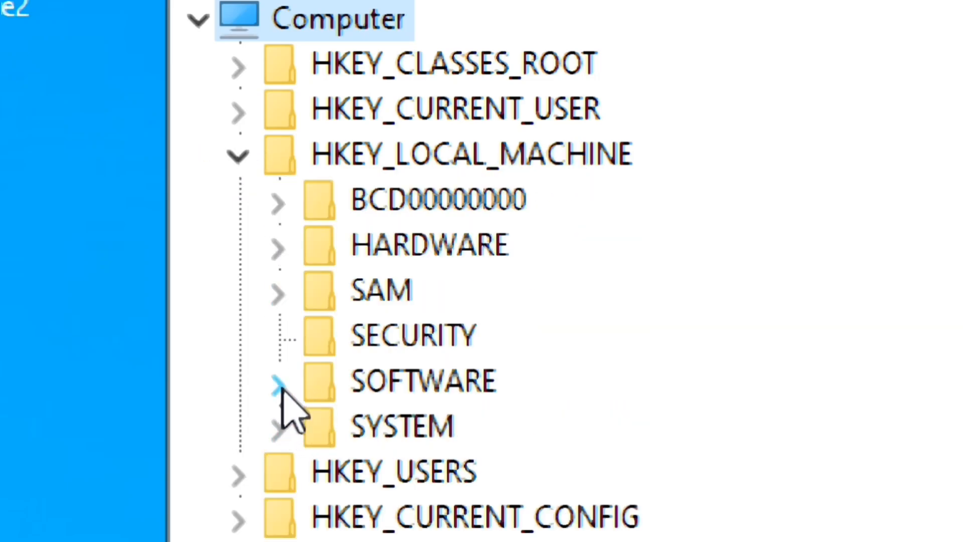
left_click(484, 384)
left_click(279, 388)
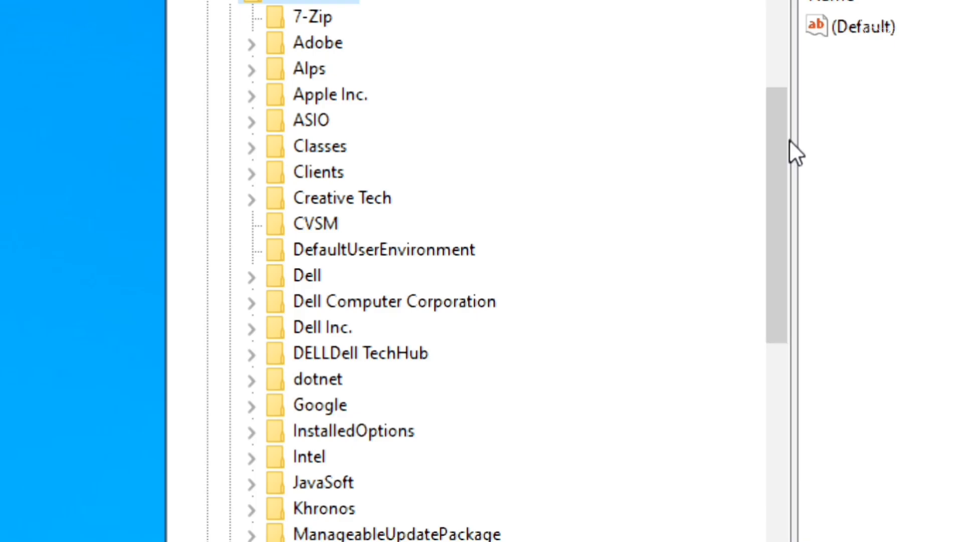
left_click_drag(785, 131, 795, 228)
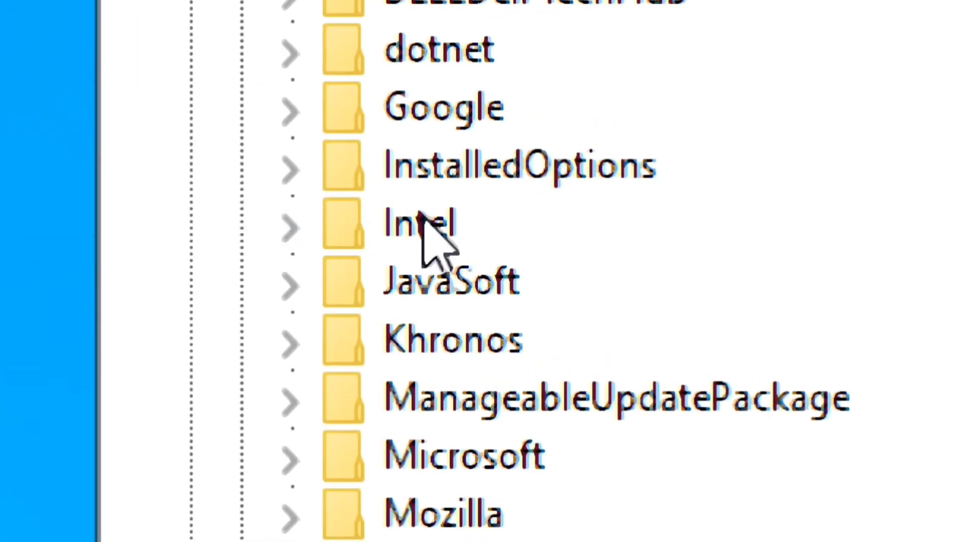
left_click(411, 223)
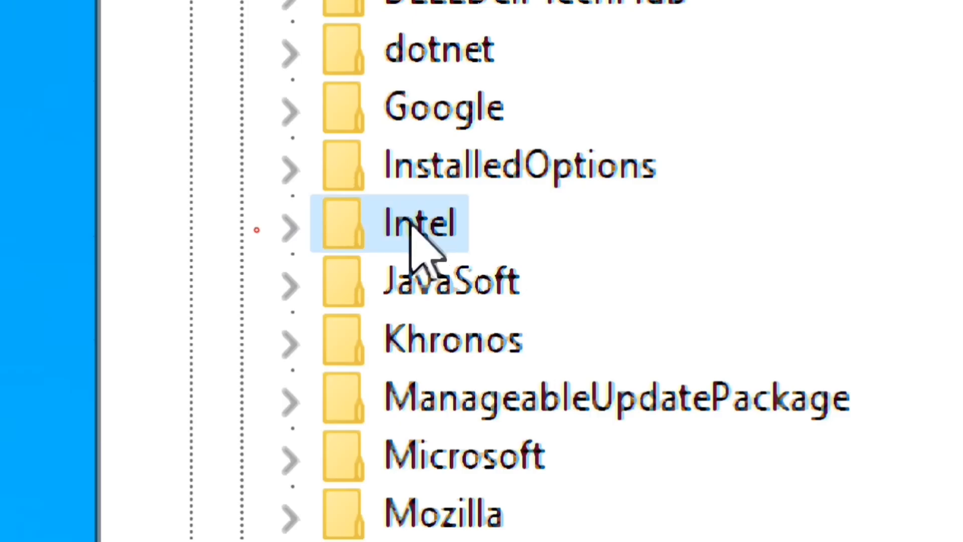
left_click(292, 227)
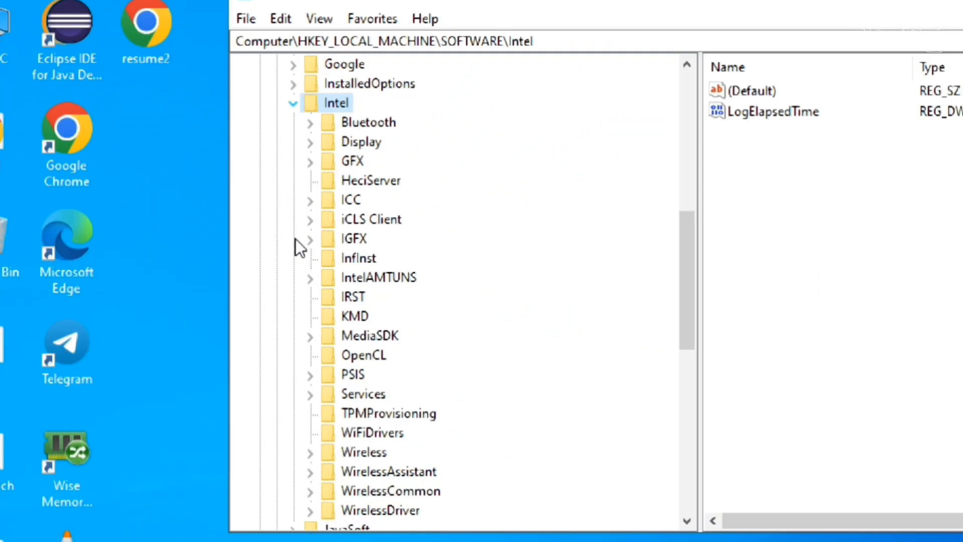
left_click_drag(685, 320, 685, 327)
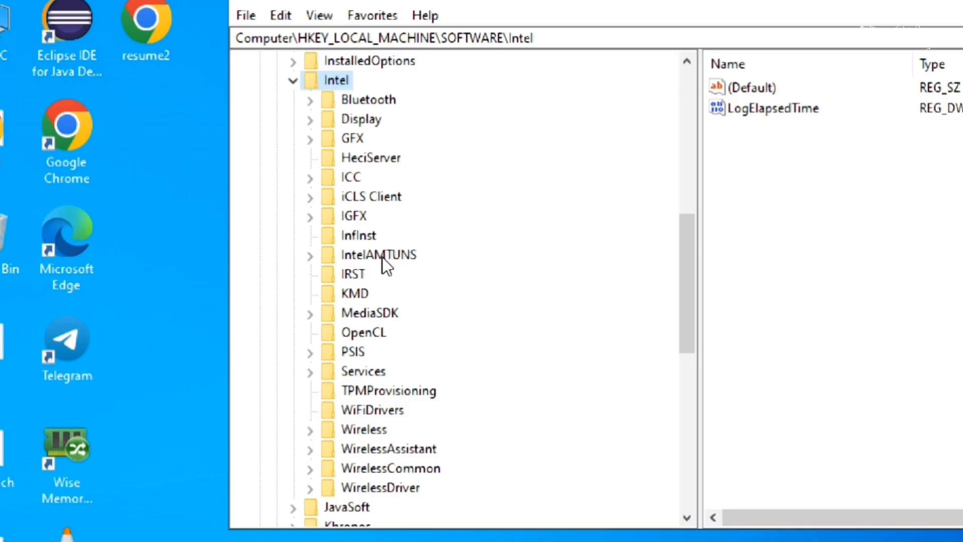
Create a new key named GMM under the Intel key.
right_click(338, 85)
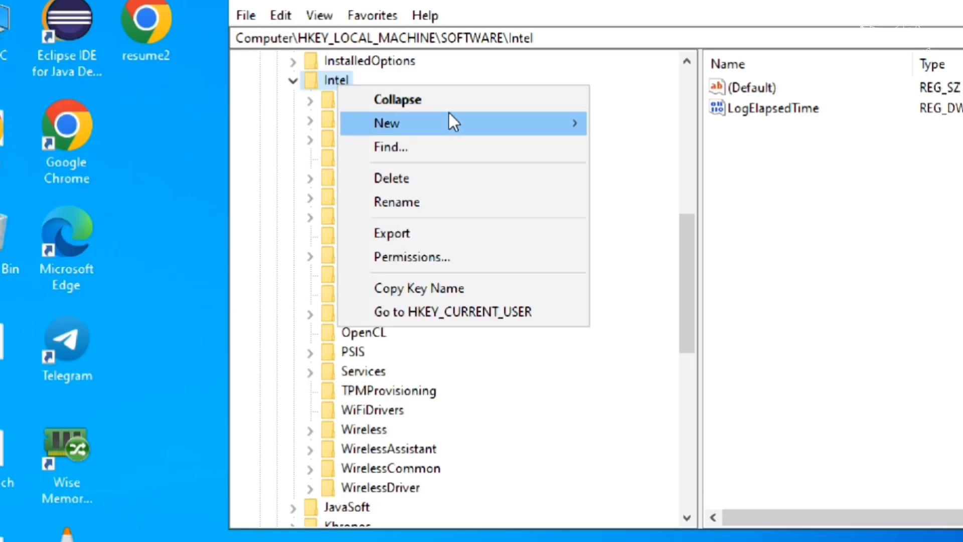
mouse_move(448, 119)
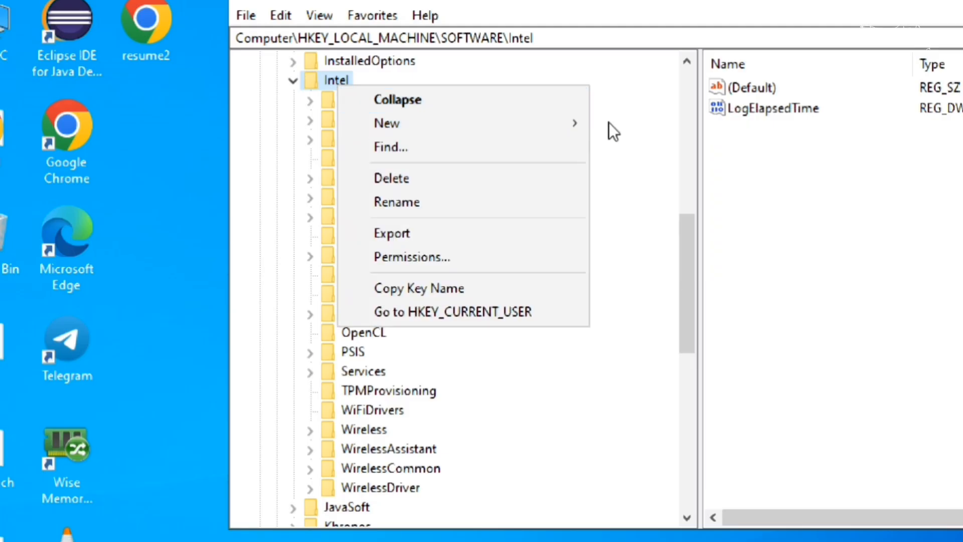
mouse_move(576, 124)
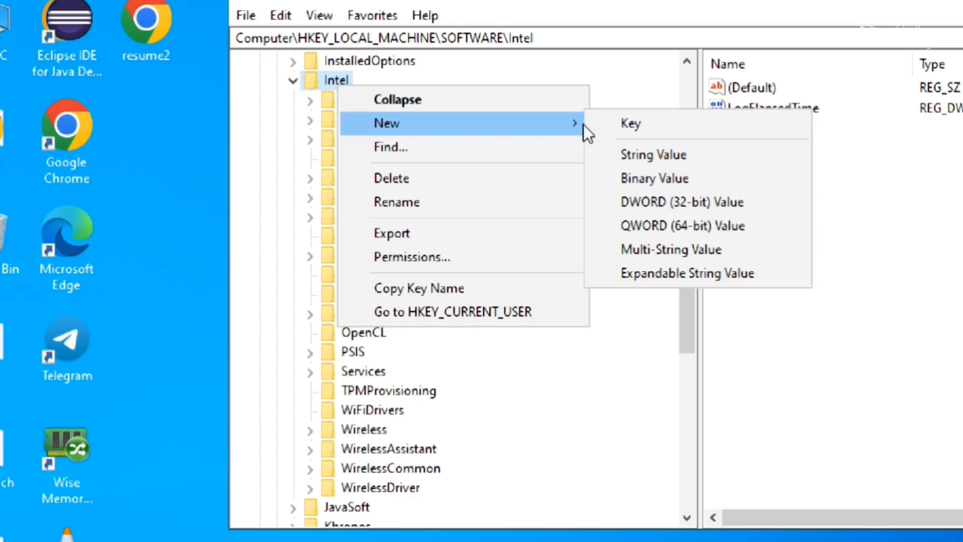
left_click(631, 123)
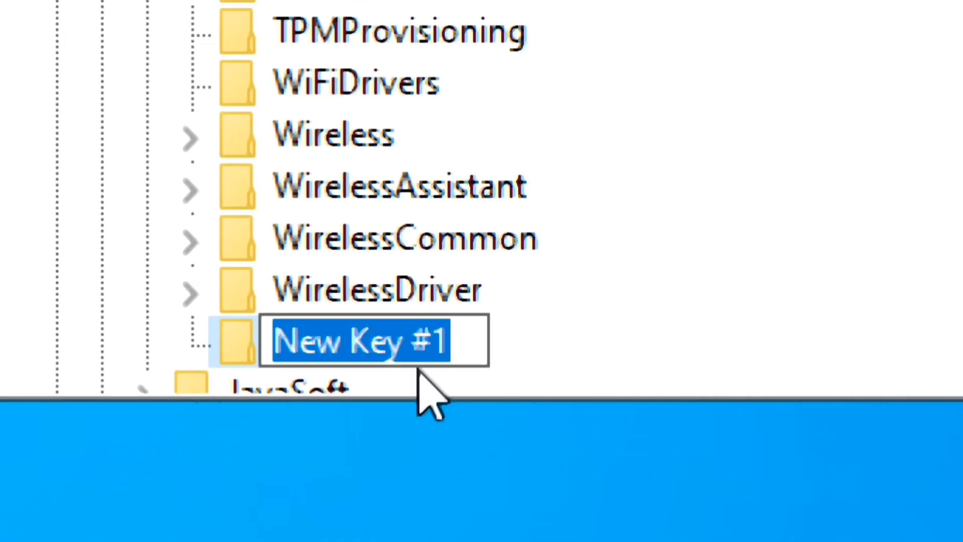
key("BackSpace")
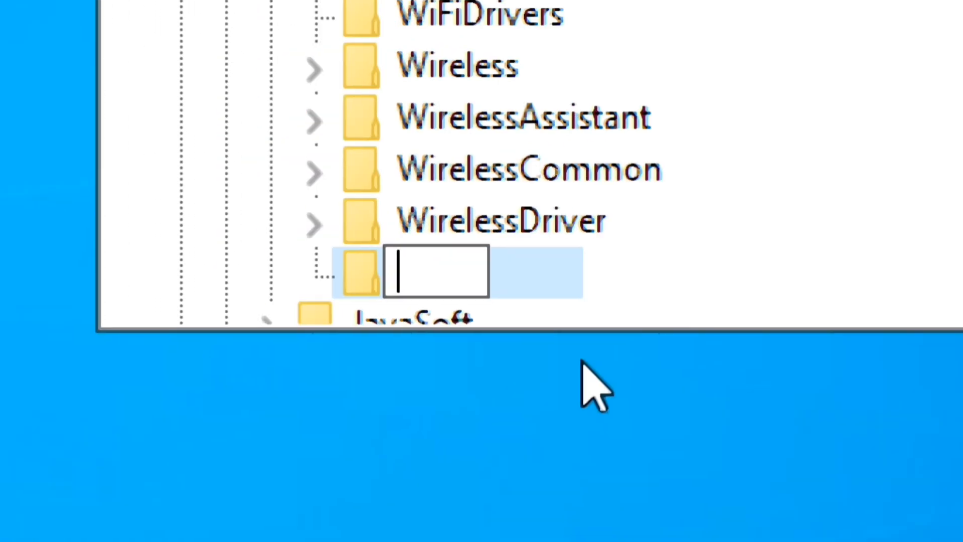
type("GMM")
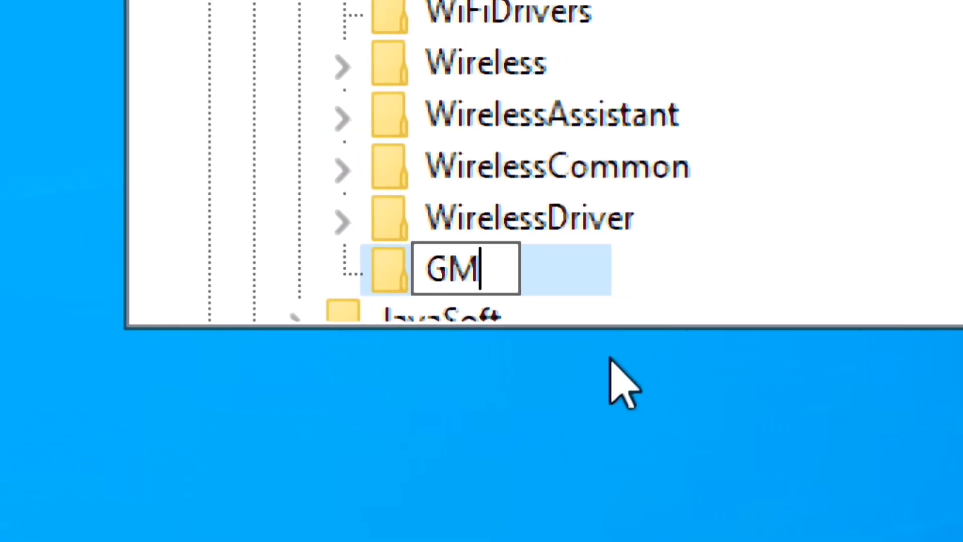
key("Return")
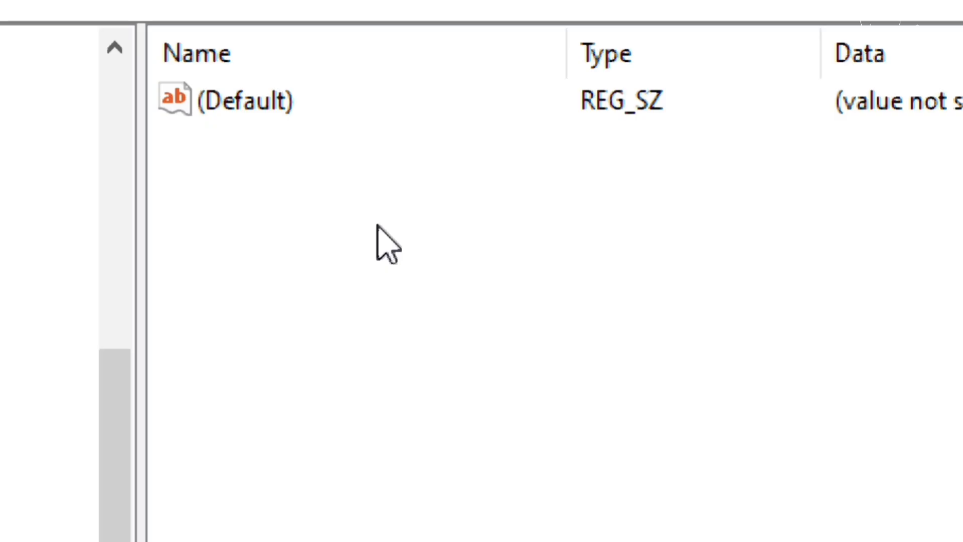
Add a DWORD (32-bit) value named DedicatedSegmentSize to the GMM key.
right_click(377, 225)
mouse_move(474, 256)
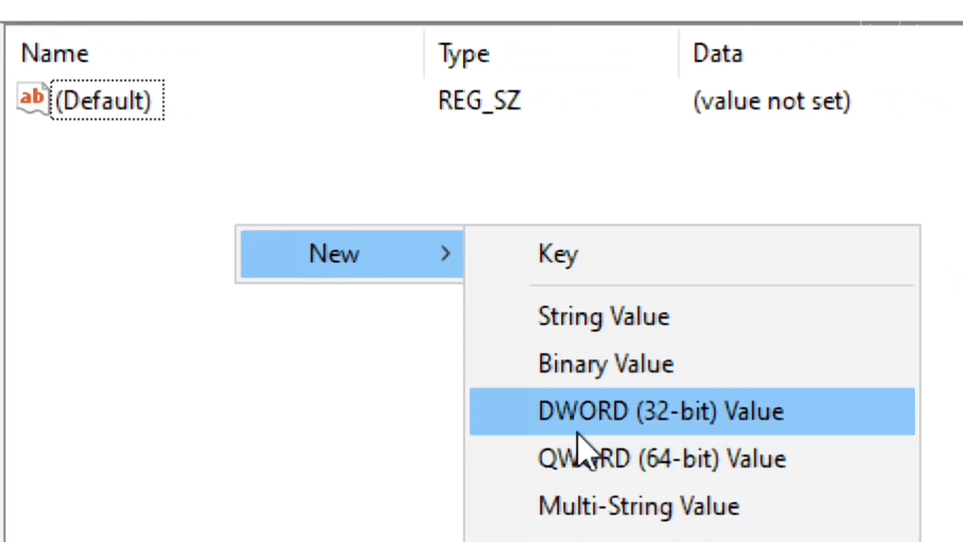
left_click(623, 407)
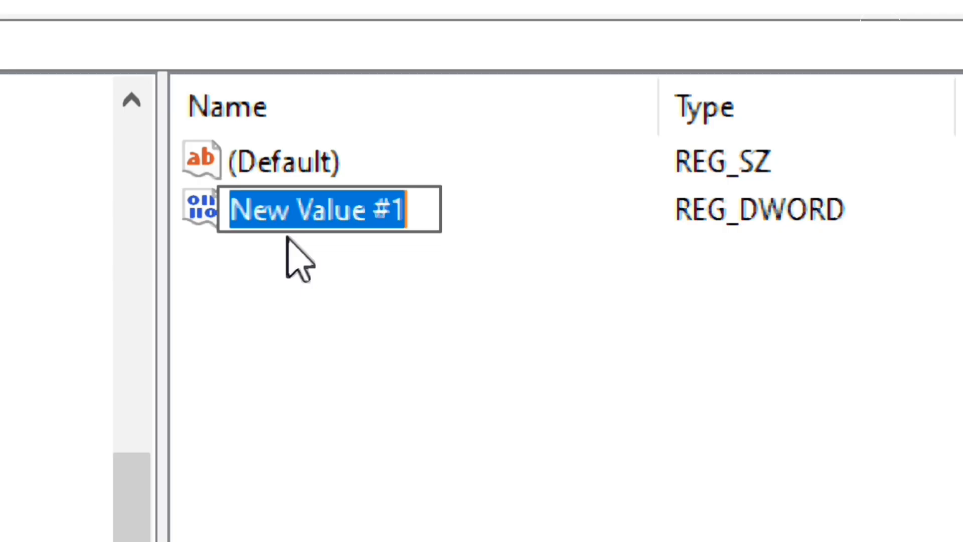
key("BackSpace")
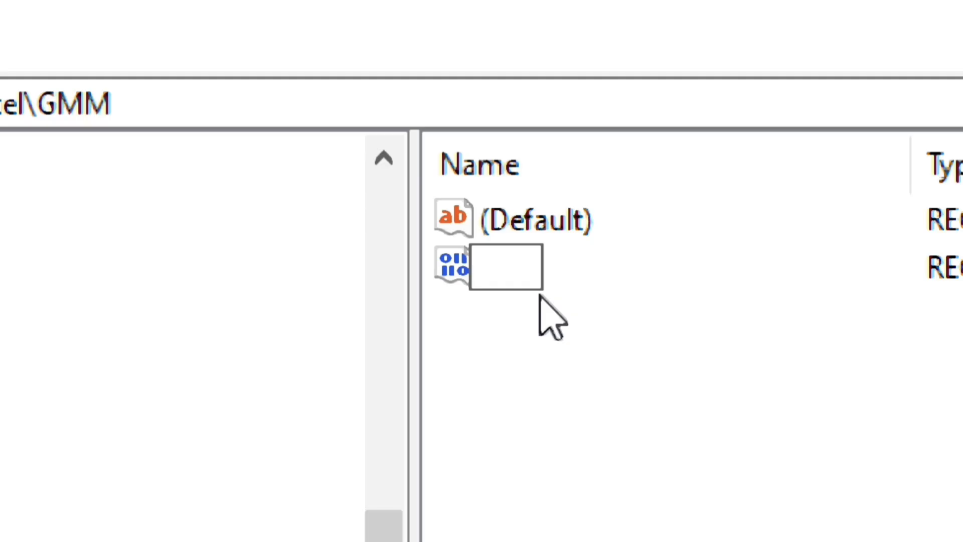
type("Dedica")
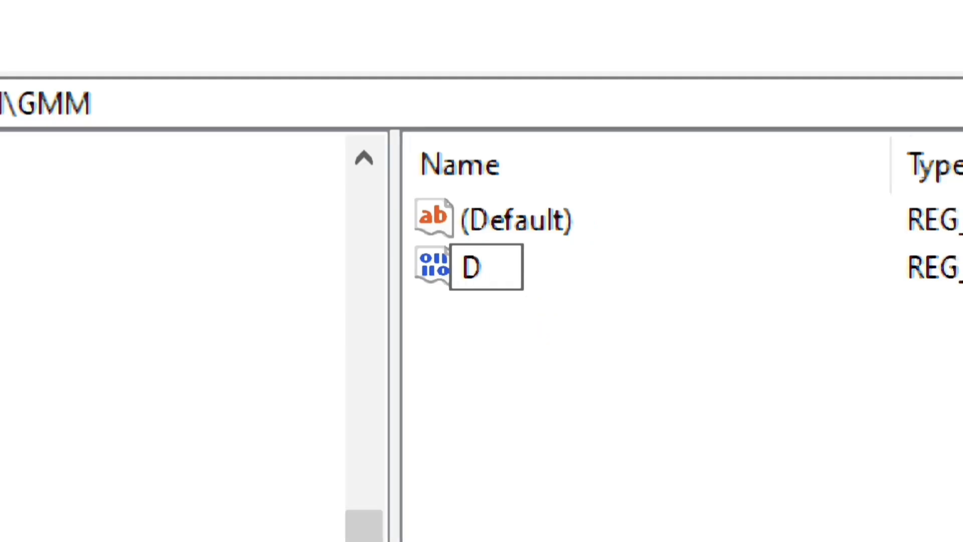
type("tedS")
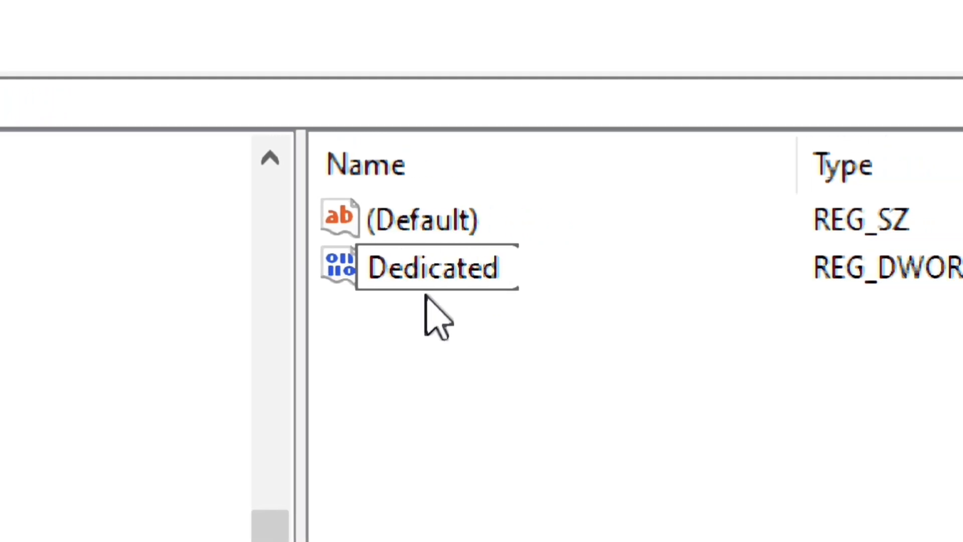
type("egmentSi")
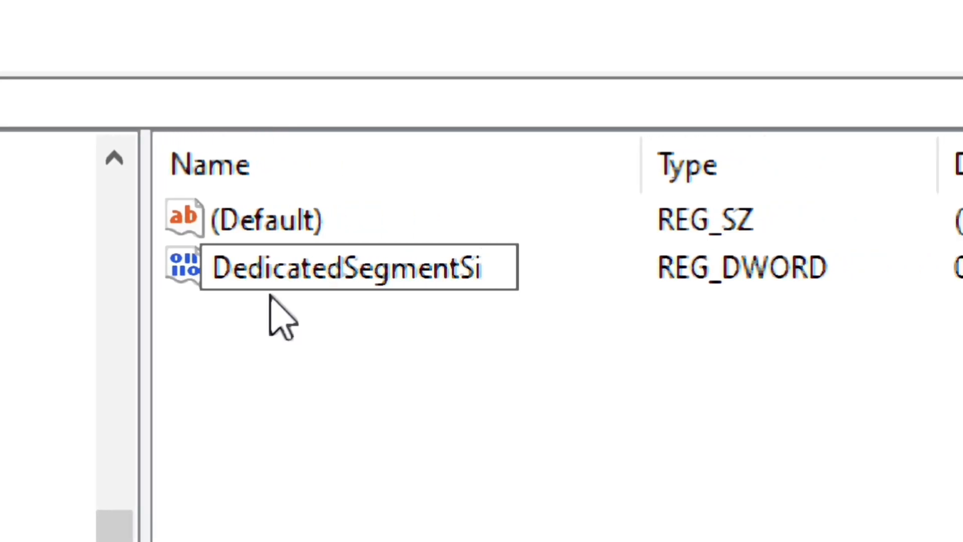
type("ze")
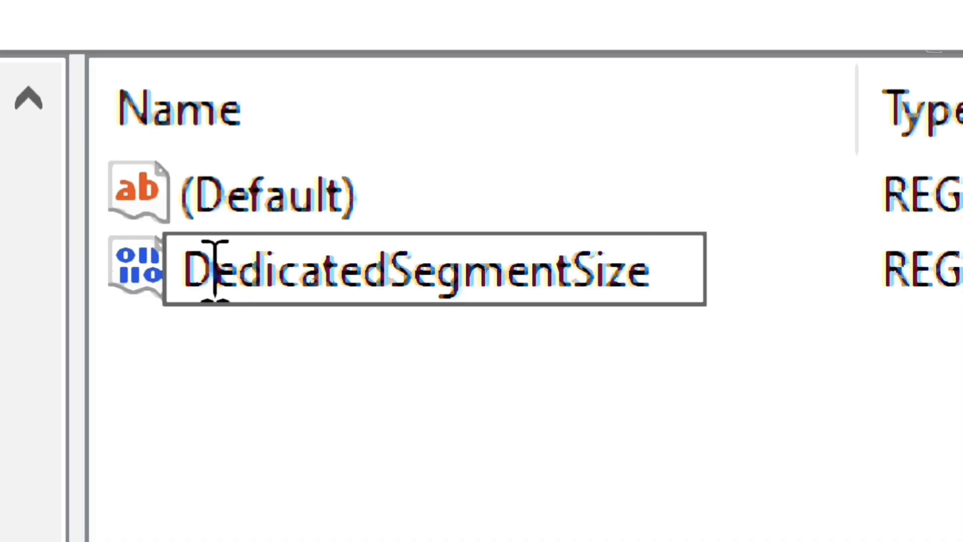
Check the capital letters D, S and S in the value name DedicatedSegmentSize.
left_click_drag(215, 271, 193, 272)
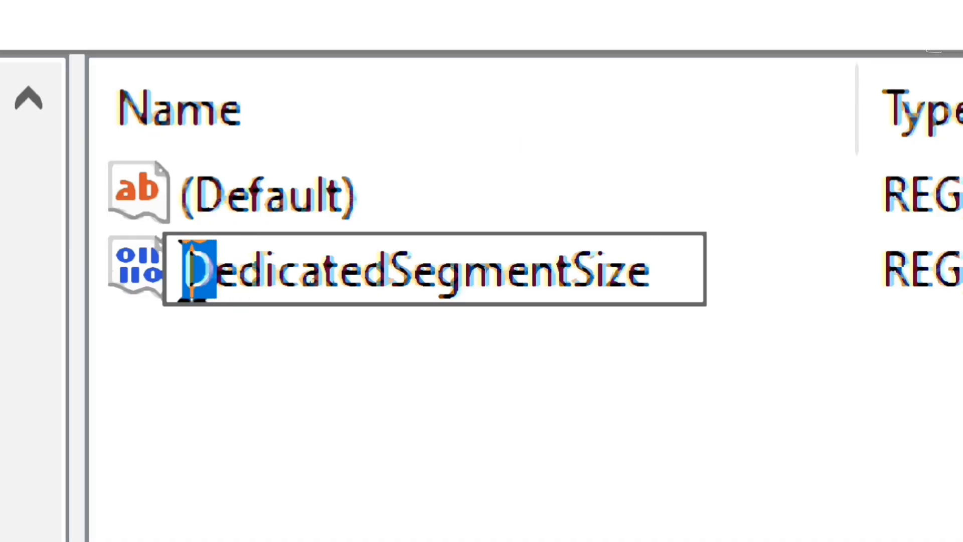
left_click(420, 271)
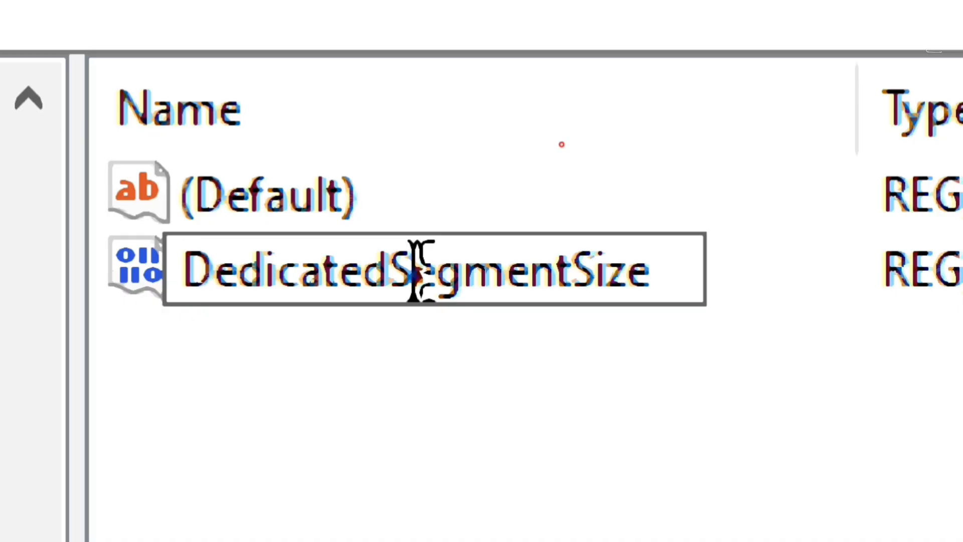
left_click_drag(420, 271, 394, 269)
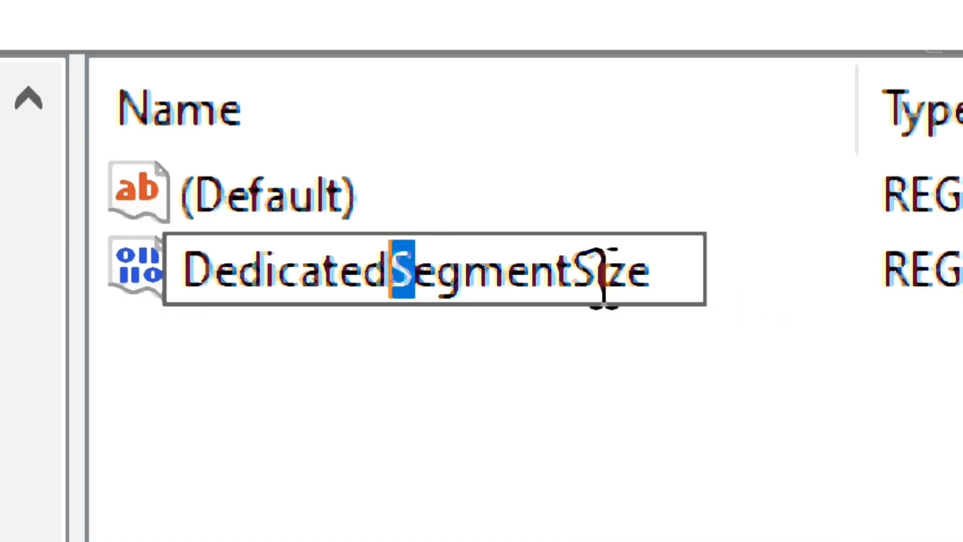
left_click_drag(598, 273, 577, 274)
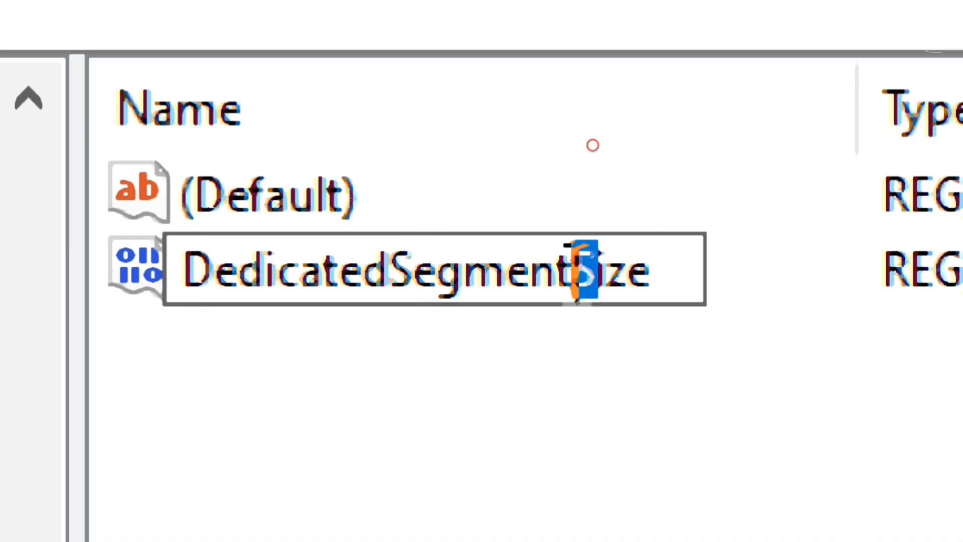
Confirm the name DedicatedSegmentSize, then open this DWORD value for editing and clear its value data.
left_click_drag(672, 273, 609, 271)
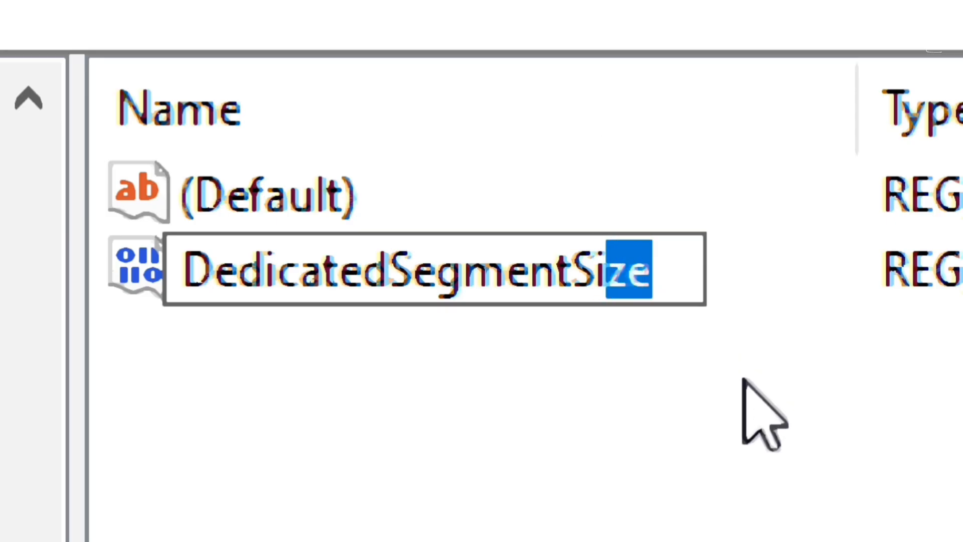
key("Return")
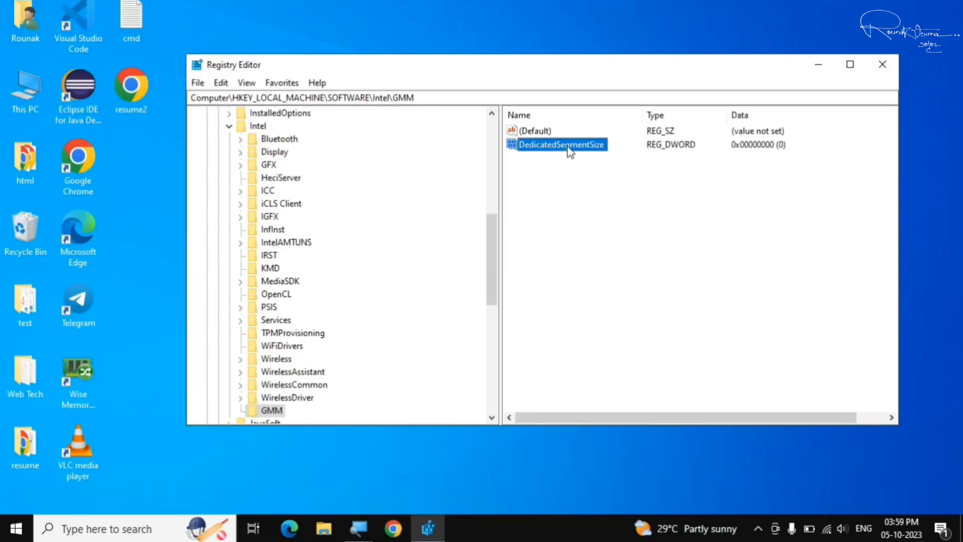
right_click(570, 152)
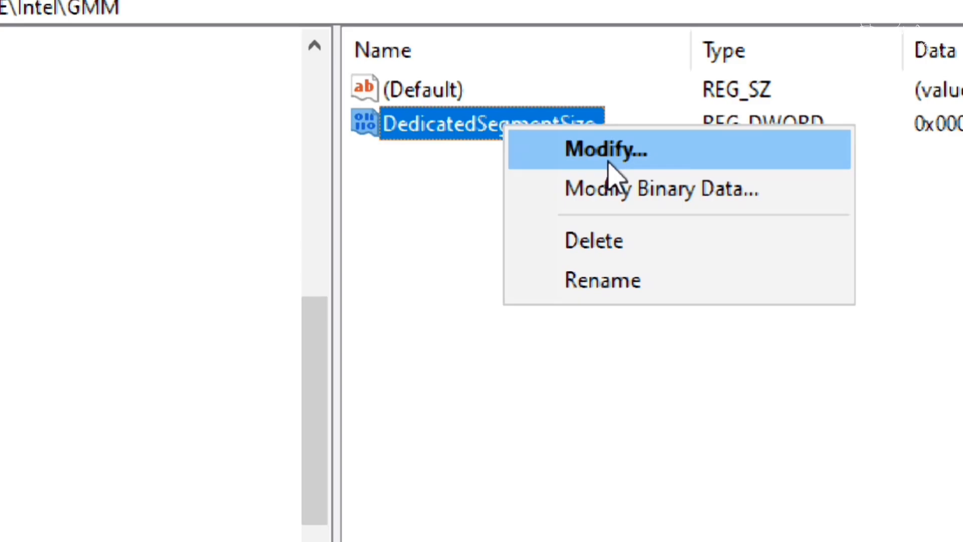
left_click(608, 162)
left_click_drag(276, 131, 536, 197)
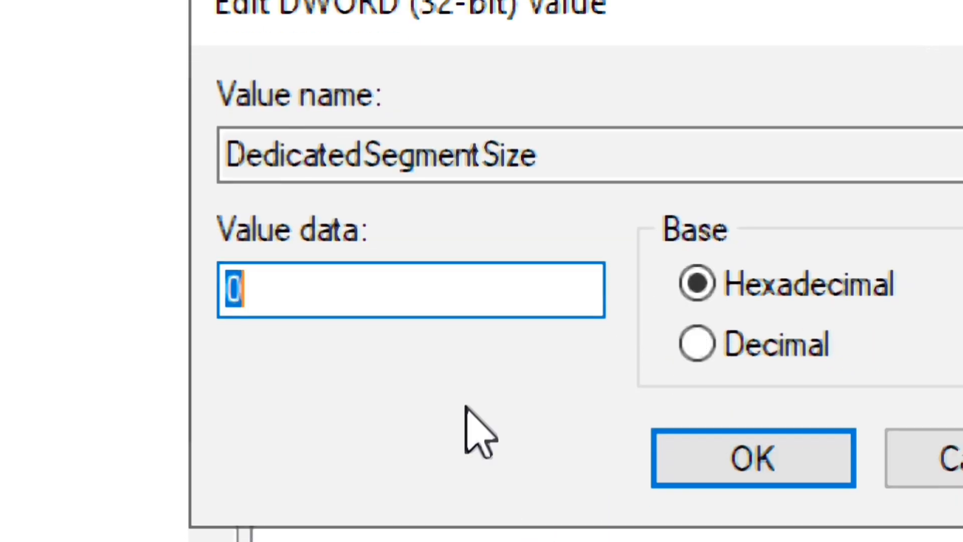
key("BackSpace")
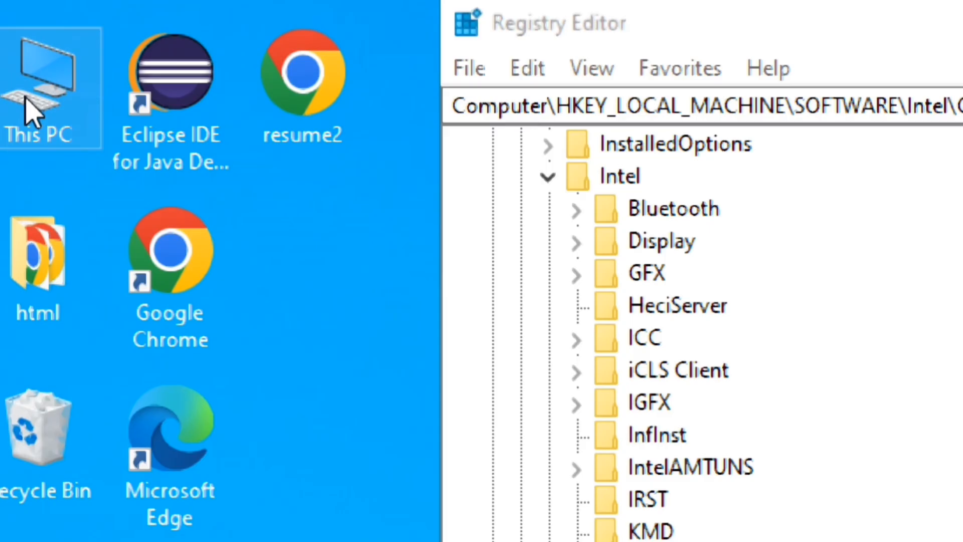
Open the properties of This PC and check the amount of installed RAM.
right_click(20, 94)
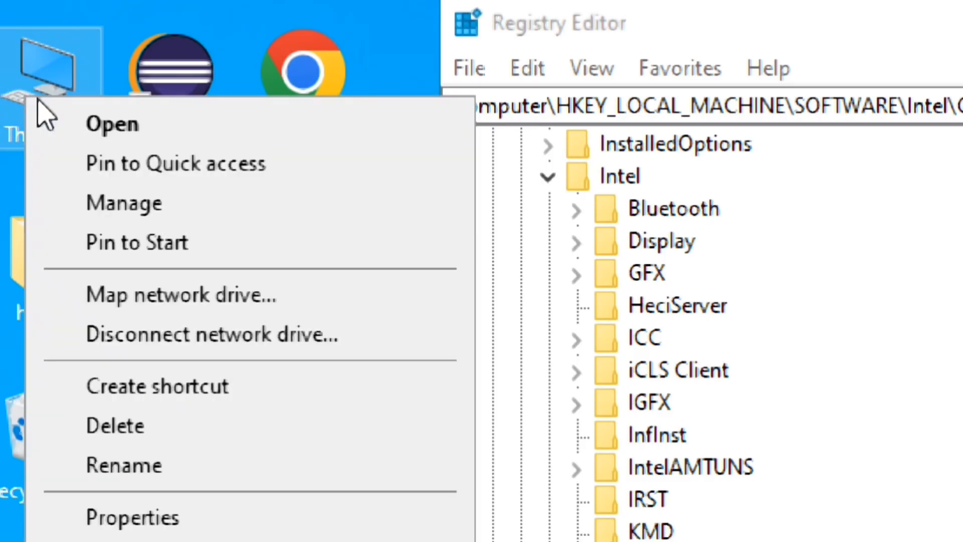
left_click(230, 528)
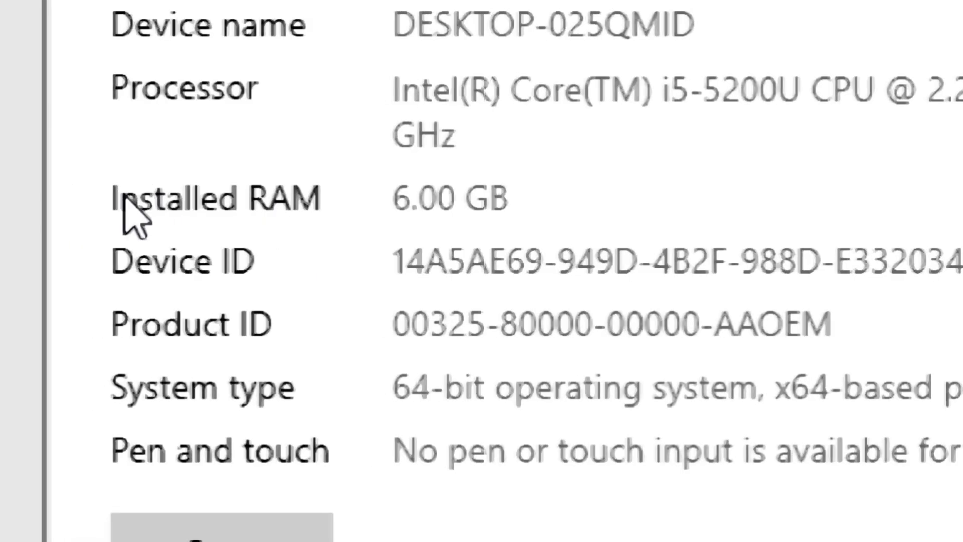
left_click_drag(525, 211, 366, 209)
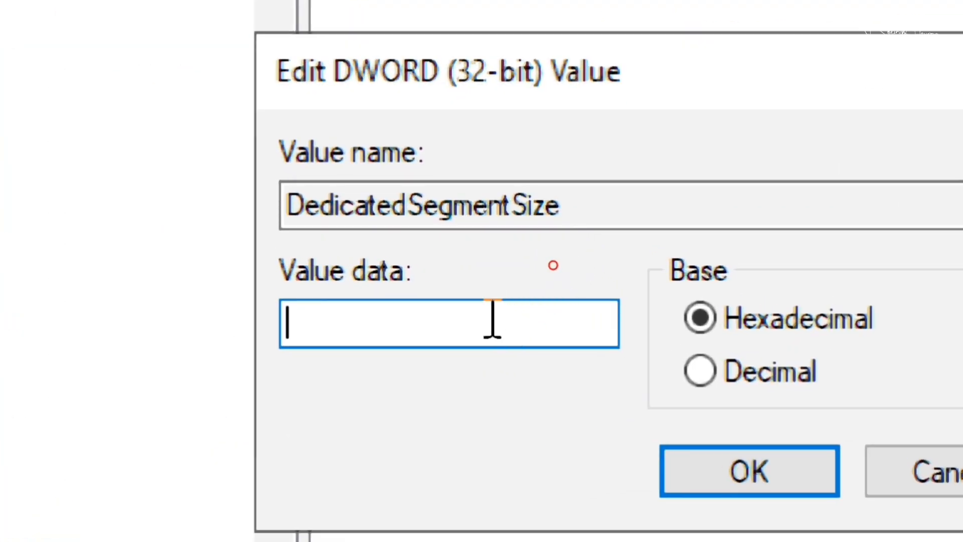
Set the value data of DedicatedSegmentSize to 1024 with the hexadecimal base and close the Registry Editor.
type("1024")
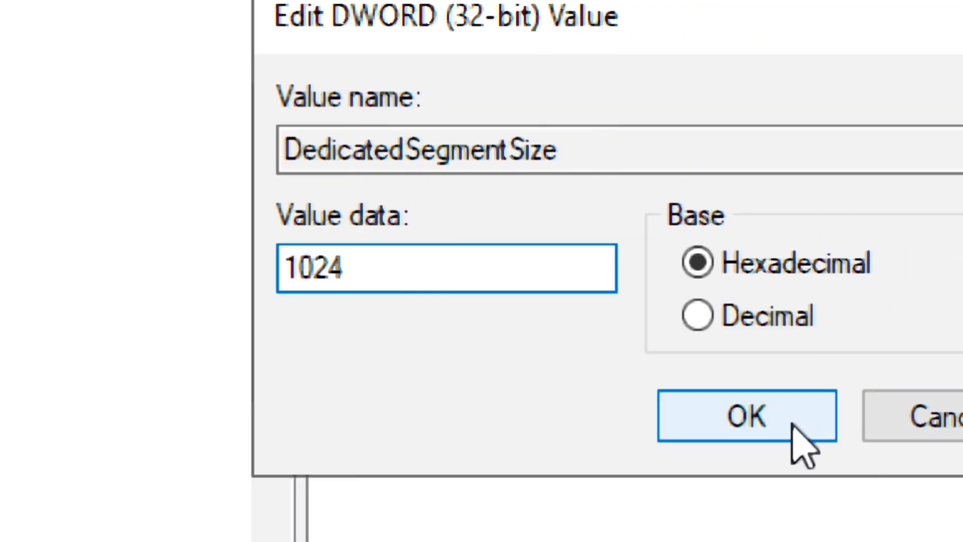
left_click(931, 422)
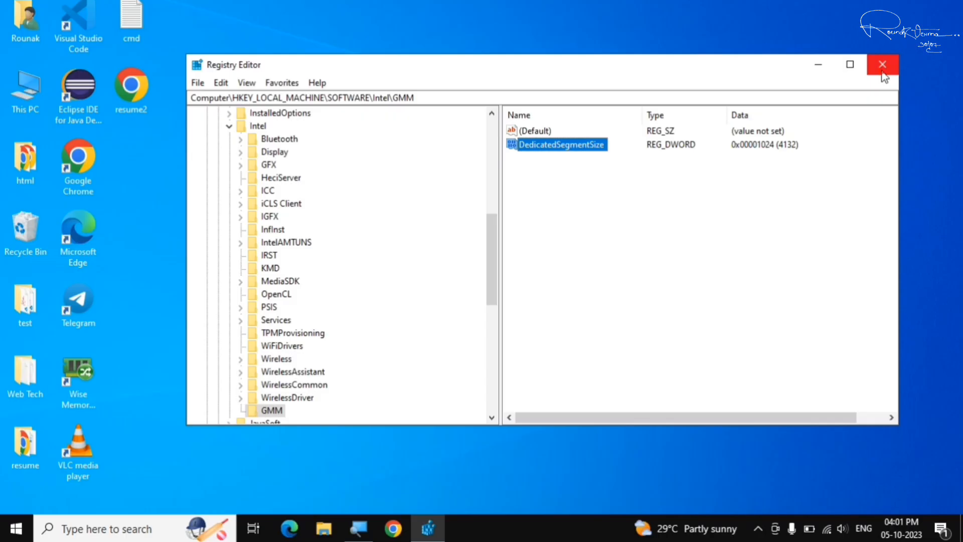
left_click(883, 65)
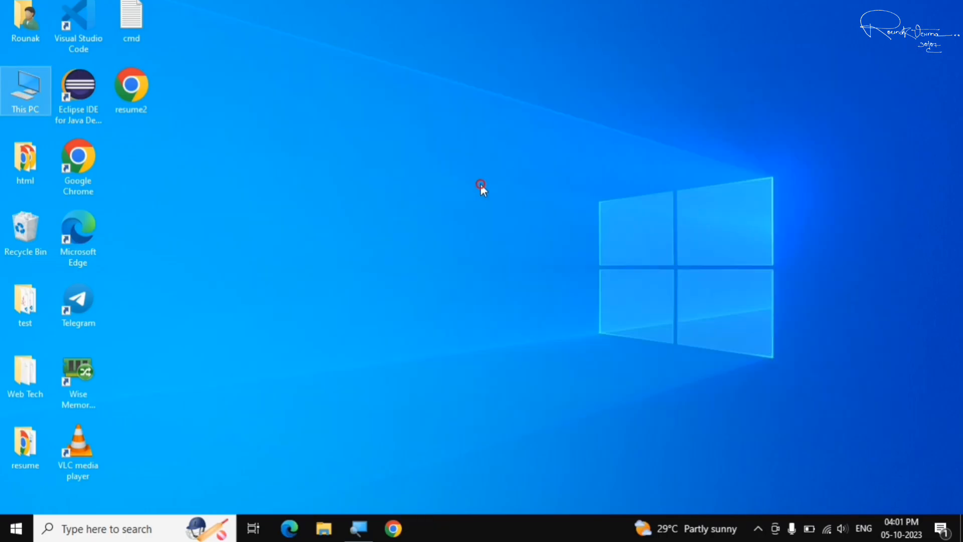
Show the computer's power options with the Restart command, and dismiss them without restarting.
left_click(481, 185)
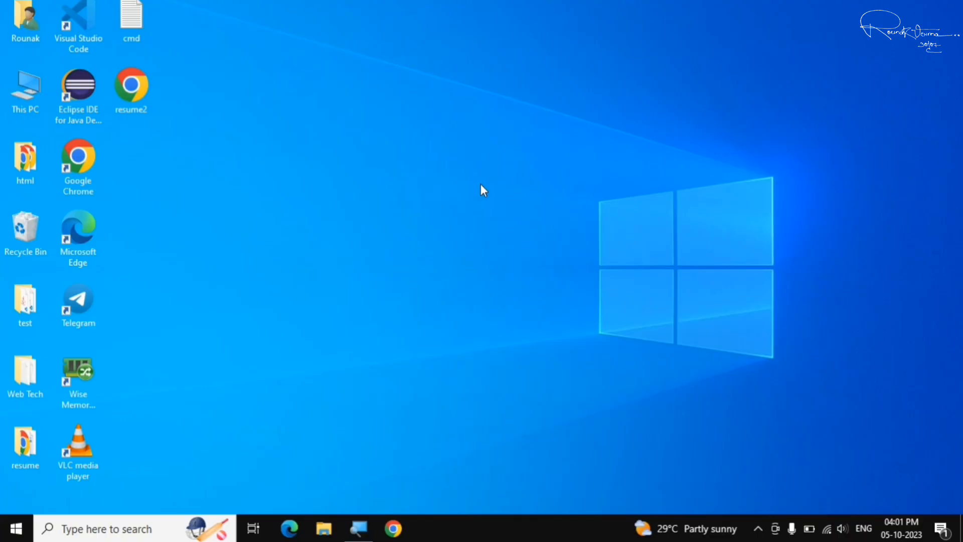
left_click(13, 525)
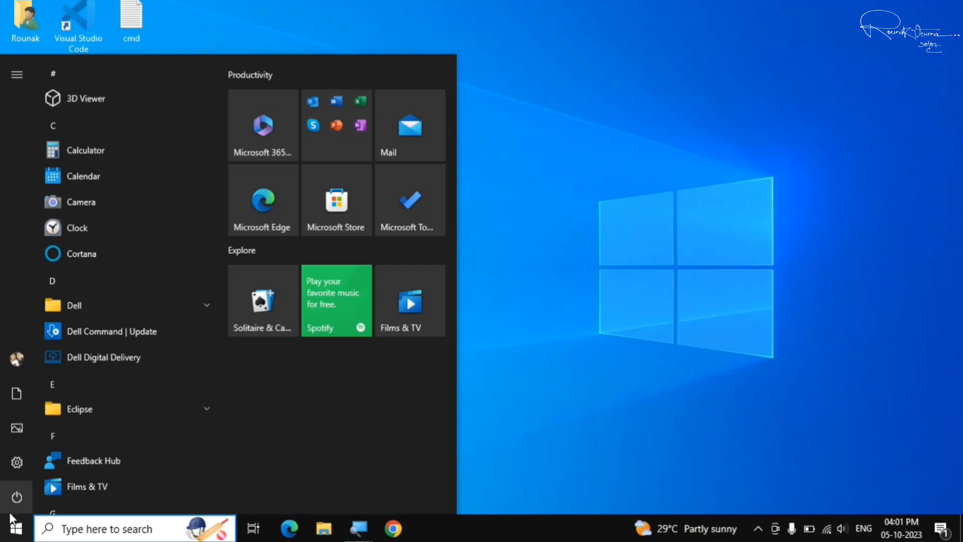
left_click(12, 497)
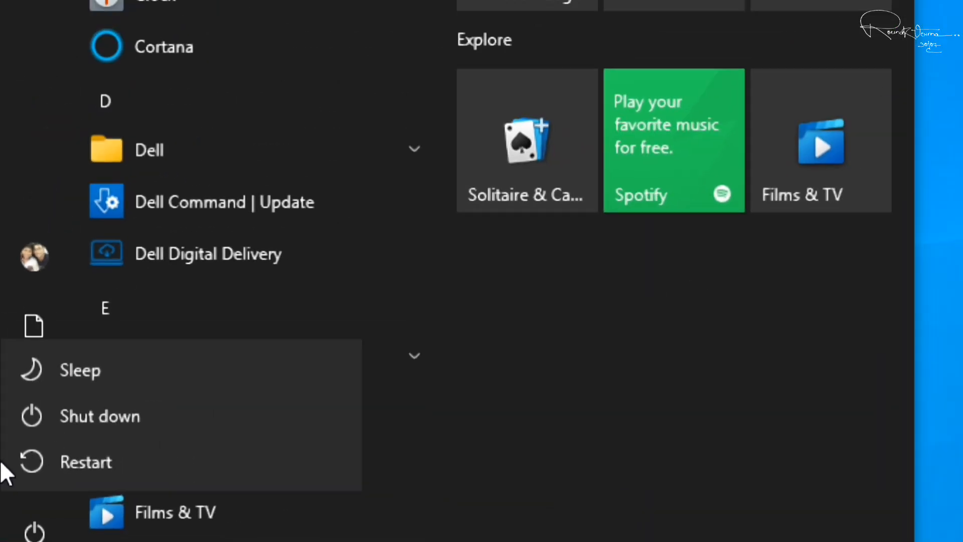
left_click(765, 137)
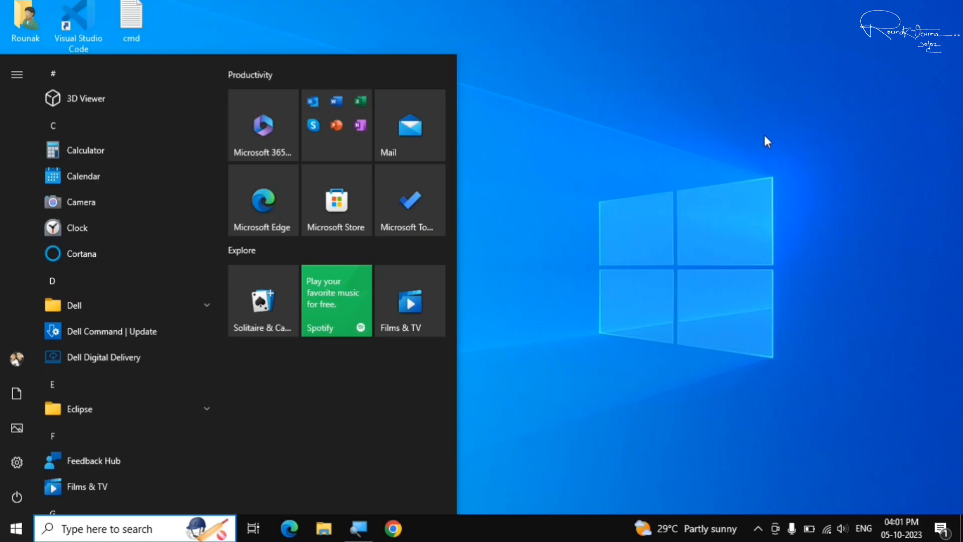
left_click(627, 187)
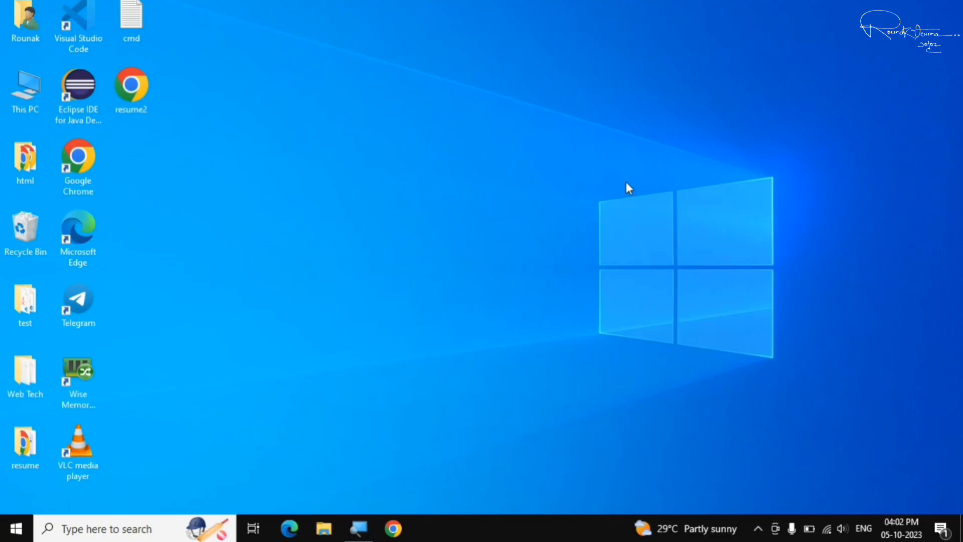
Open Device Manager and expand the Display adapters category.
key("super")
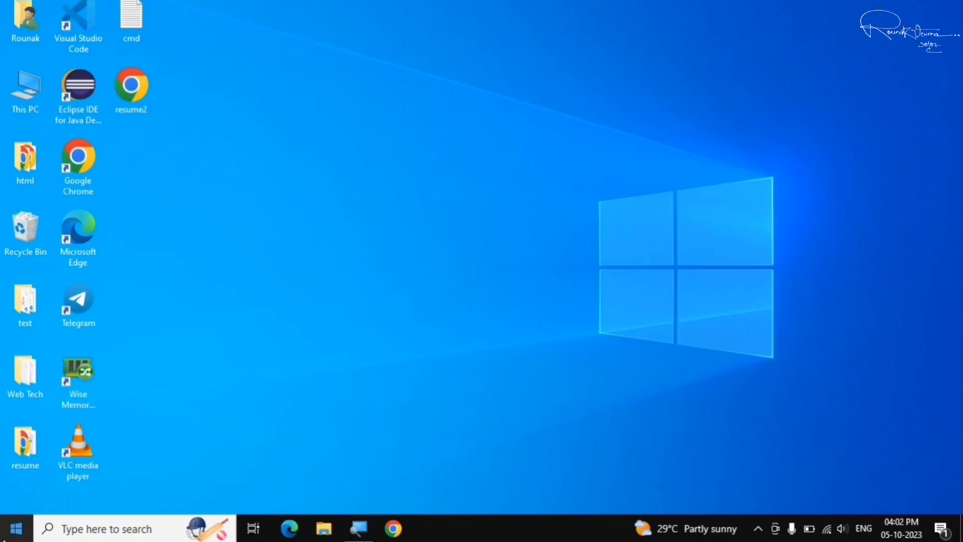
right_click(3, 538)
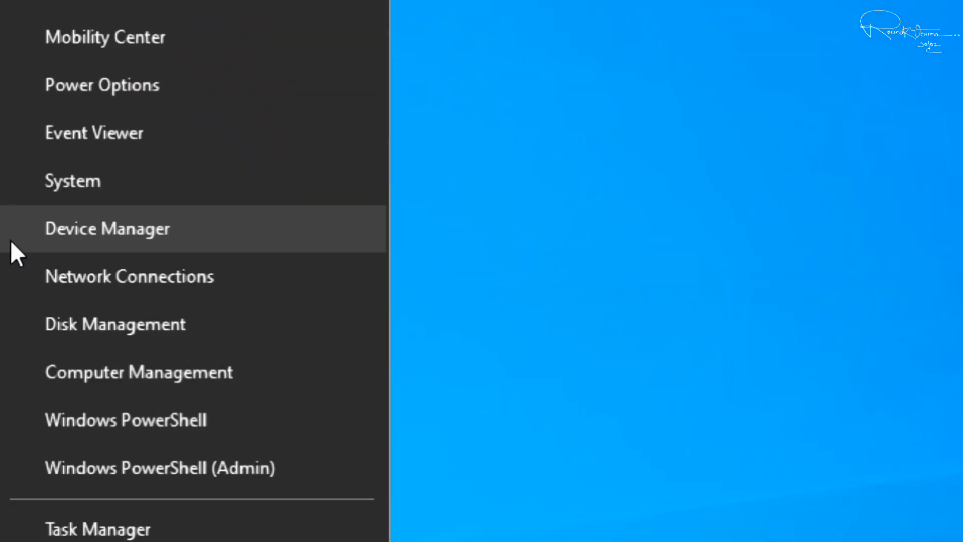
left_click(199, 227)
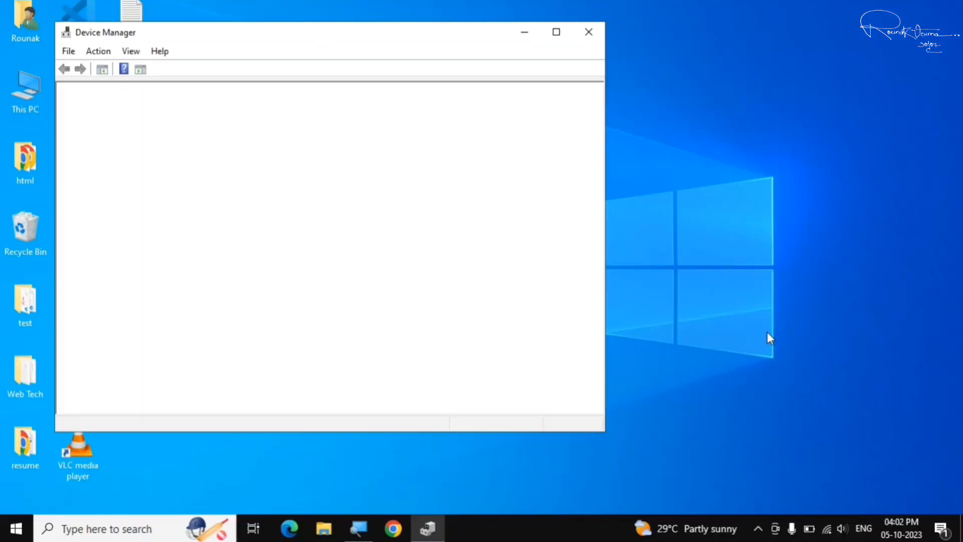
left_click_drag(255, 35, 504, 32)
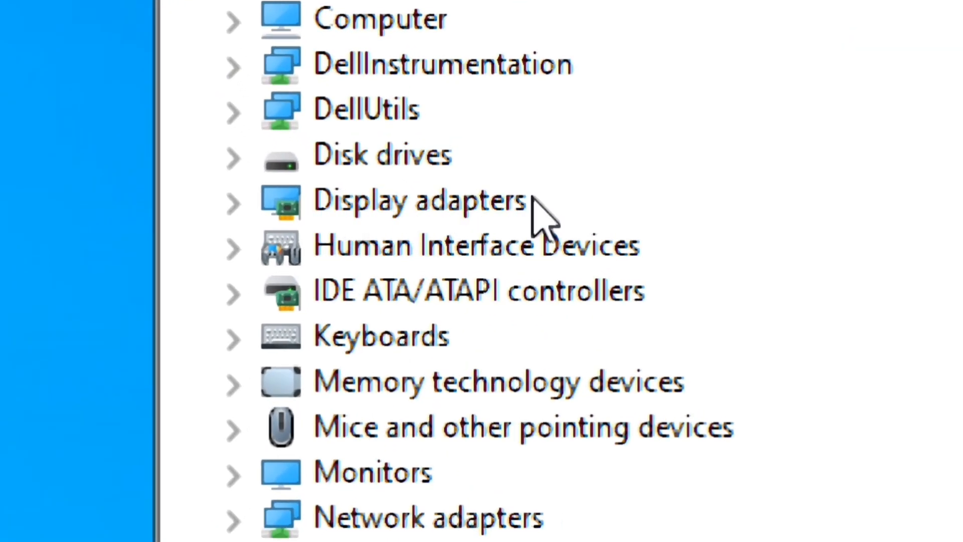
left_click(231, 209)
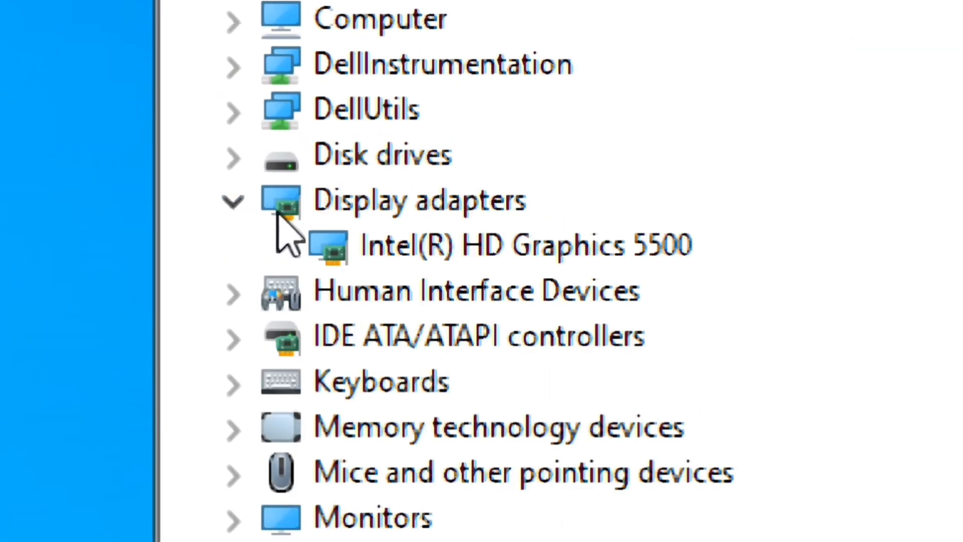
Run an automatic driver search for the Intel(R) HD Graphics 5500 adapter and close the update wizard.
right_click(460, 245)
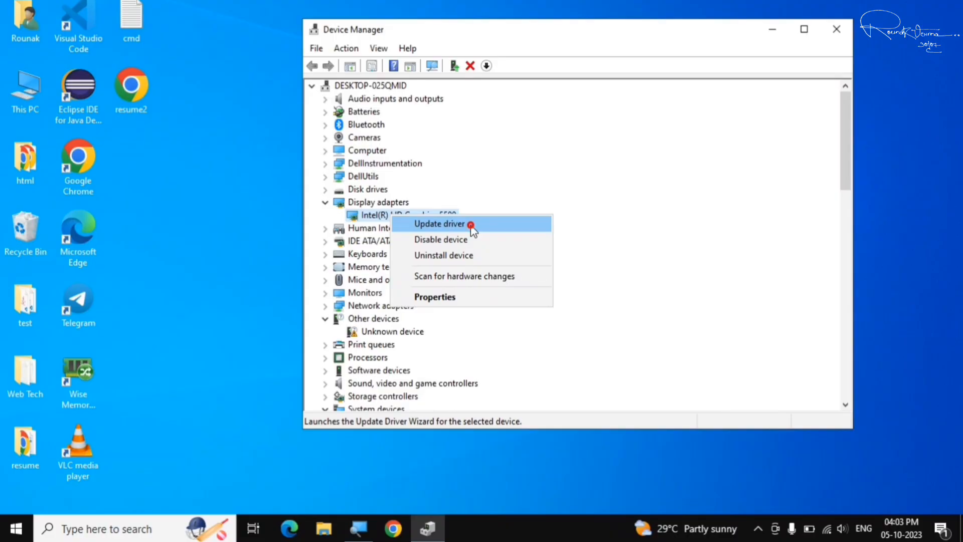
left_click(735, 280)
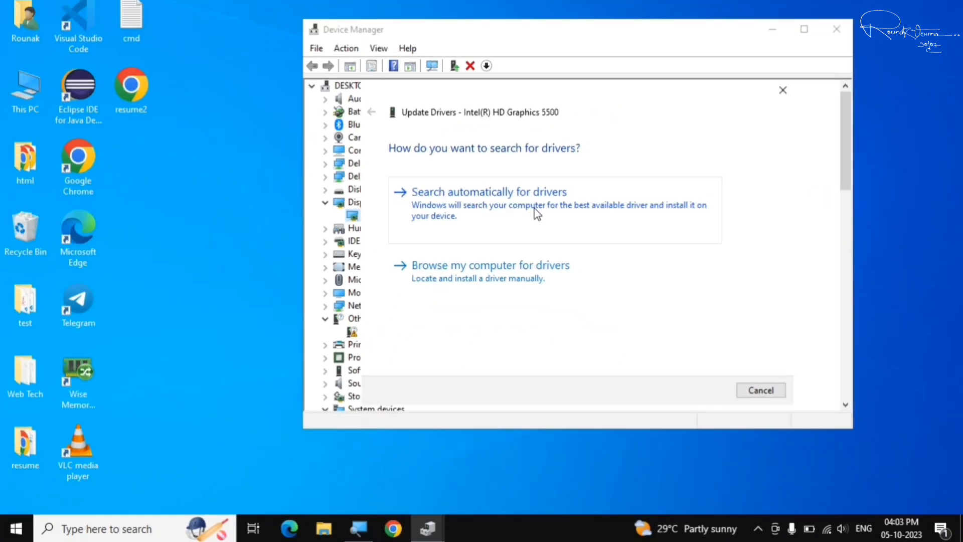
left_click(535, 209)
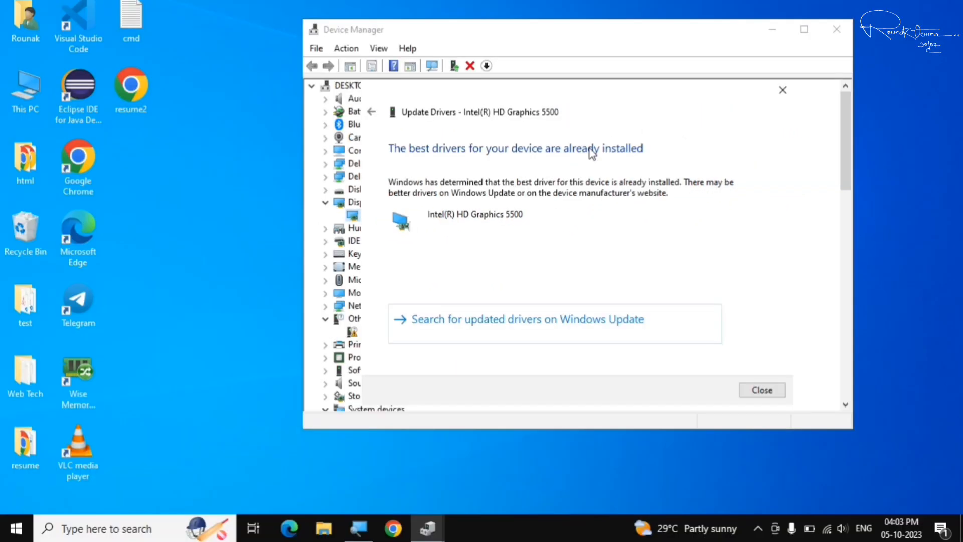
left_click(777, 394)
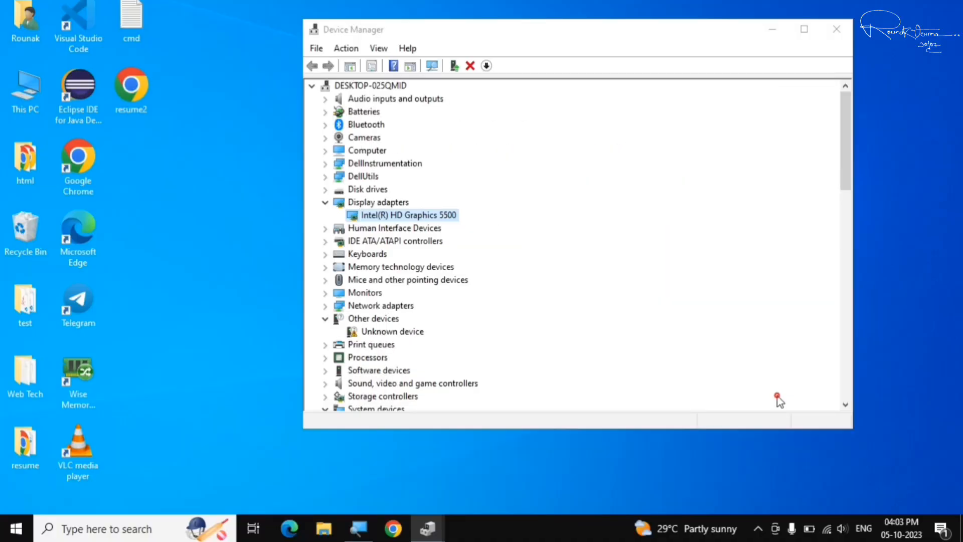